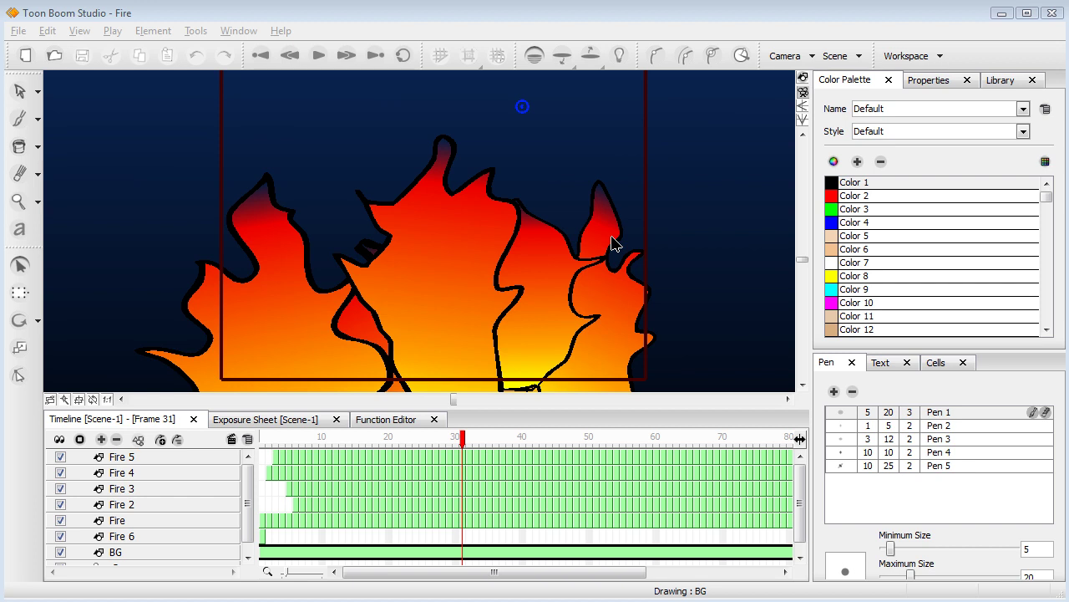
- Scrub the Fire animation frames and confirm Save is greyed out in the File menu
drag(343, 438, 396, 436)
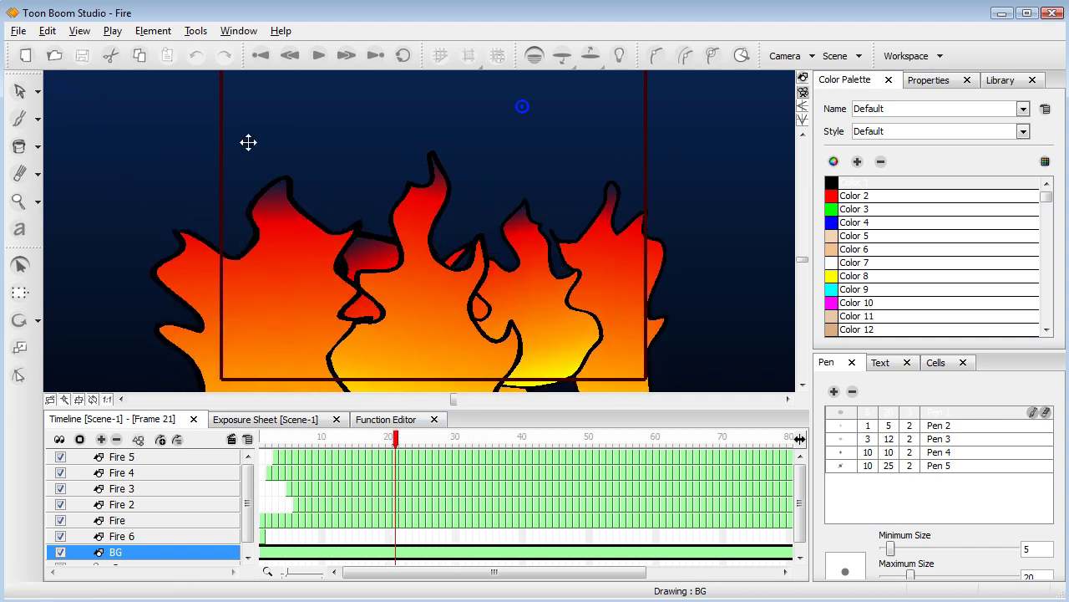
click(19, 31)
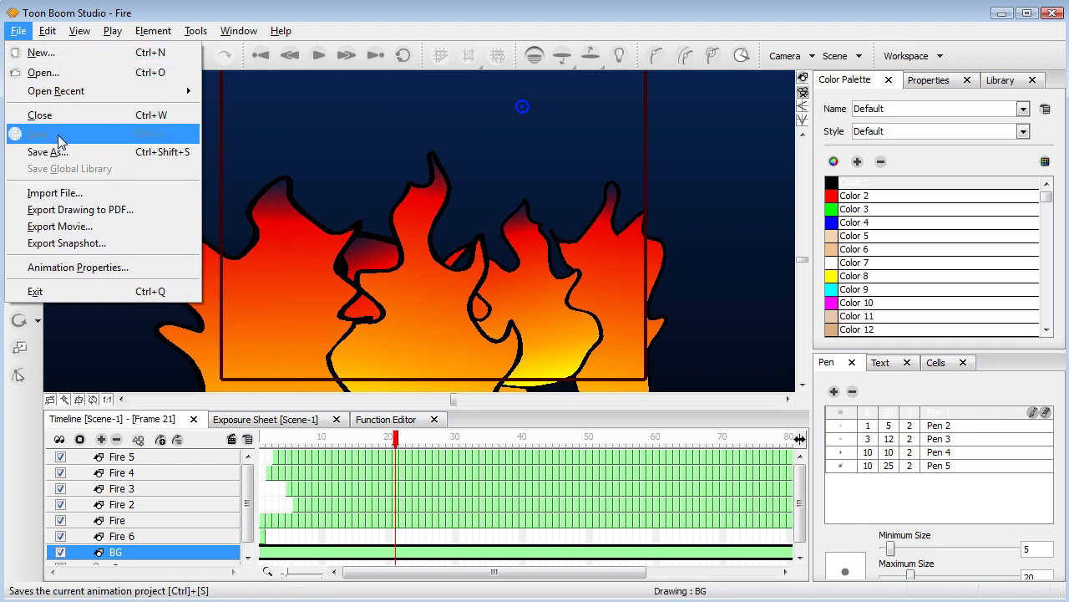
mouse_move(396, 443)
mouse_down()
mouse_move(375, 443)
mouse_move(400, 447)
mouse_up()
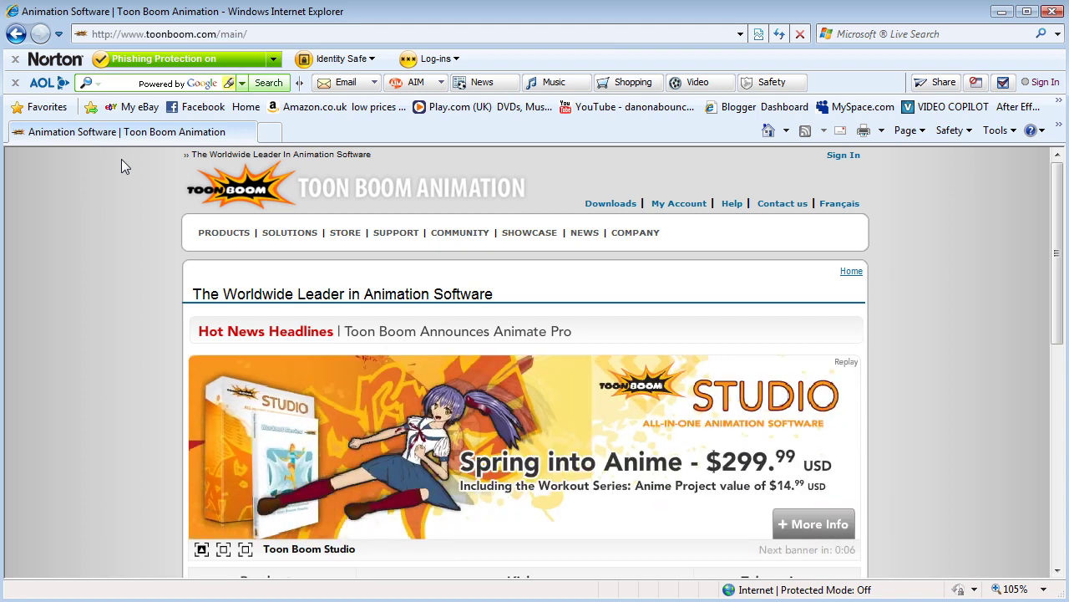
- Go to the Toon Boom Studio product page from the Products menu
scroll(121, 159, down, 3)
scroll(113, 188, up, 2)
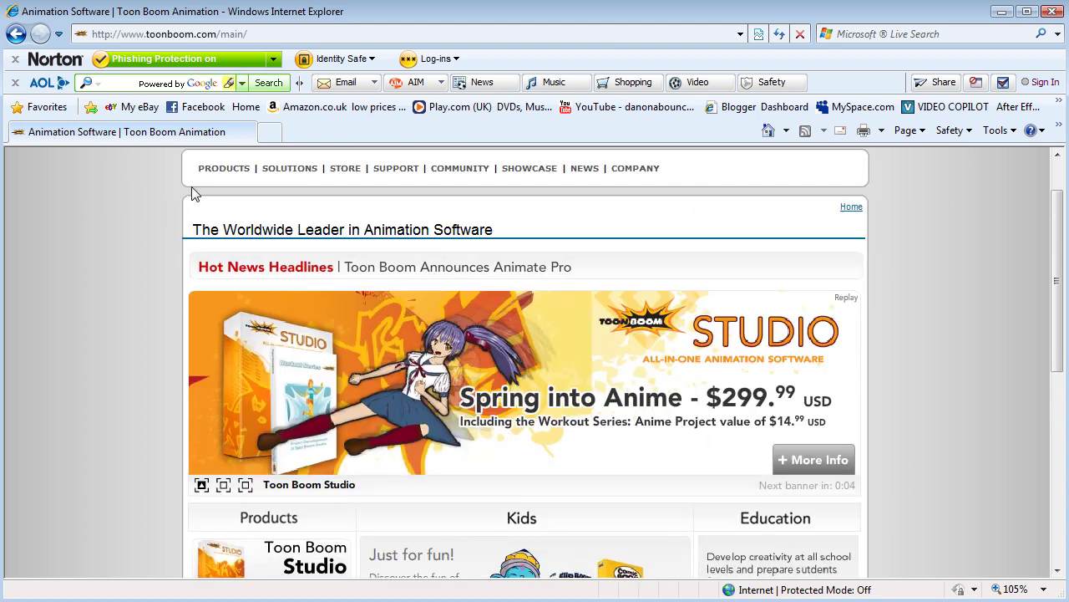
scroll(189, 192, up, 1)
mouse_move(222, 237)
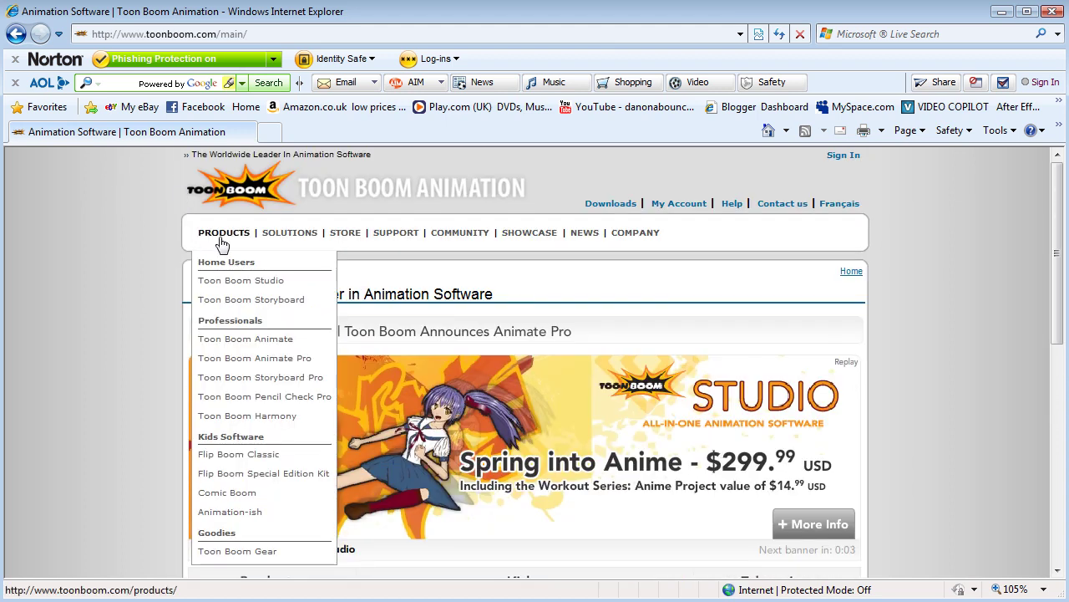
click(238, 282)
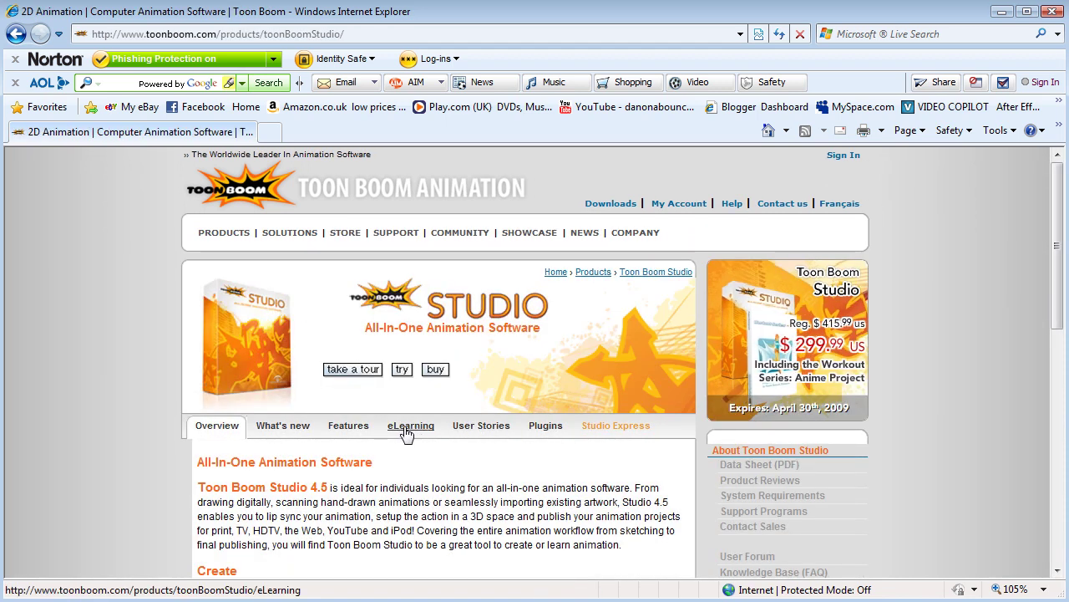
- Open the Toon Boom Studio Plugins page and read the TBSi importer description
scroll(407, 432, down, 1)
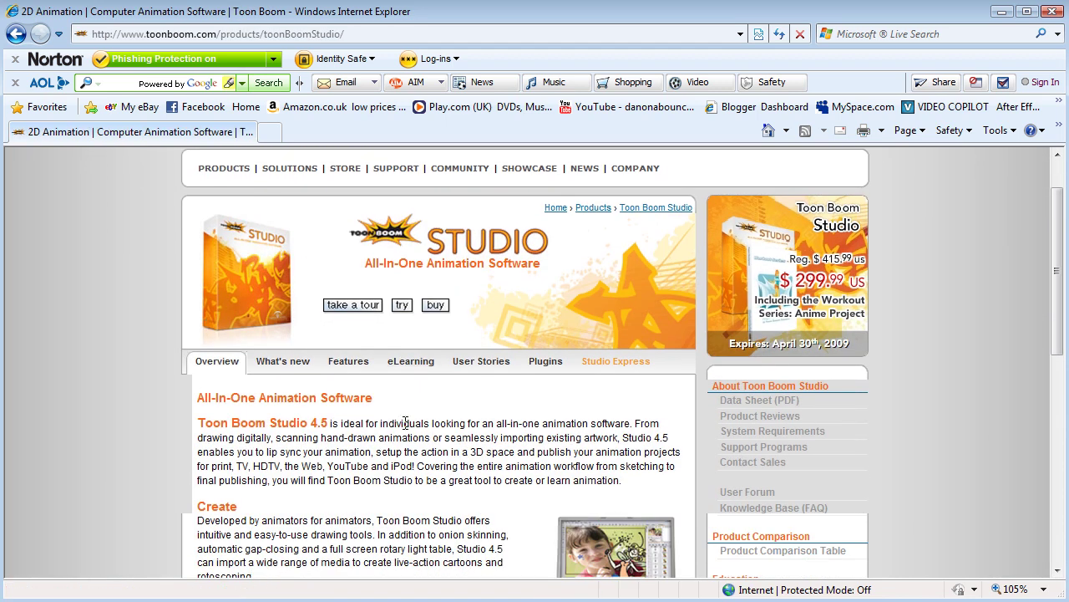
click(540, 369)
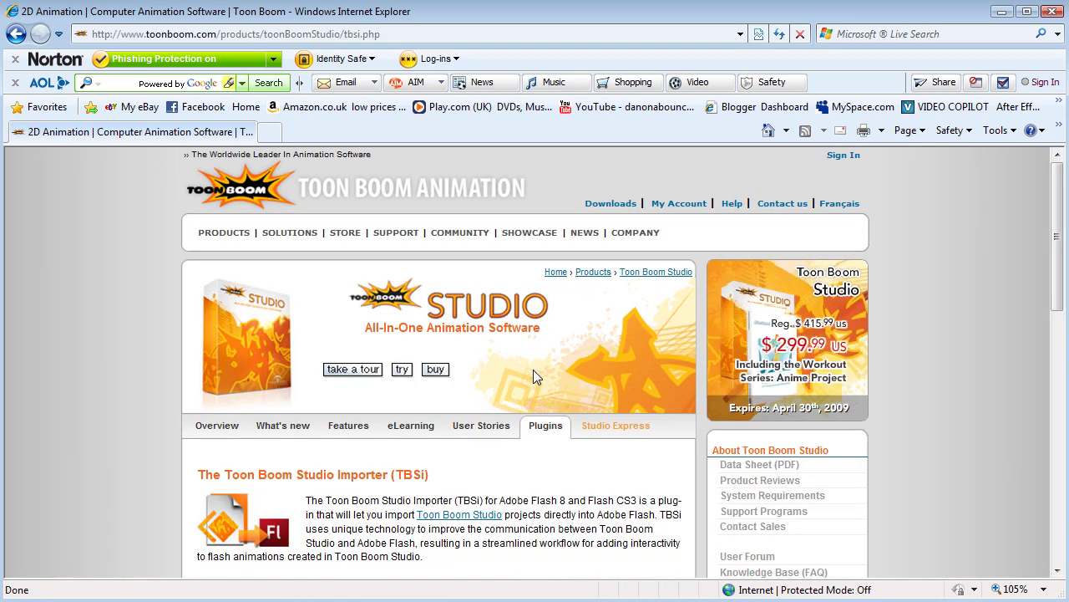
scroll(527, 378, down, 3)
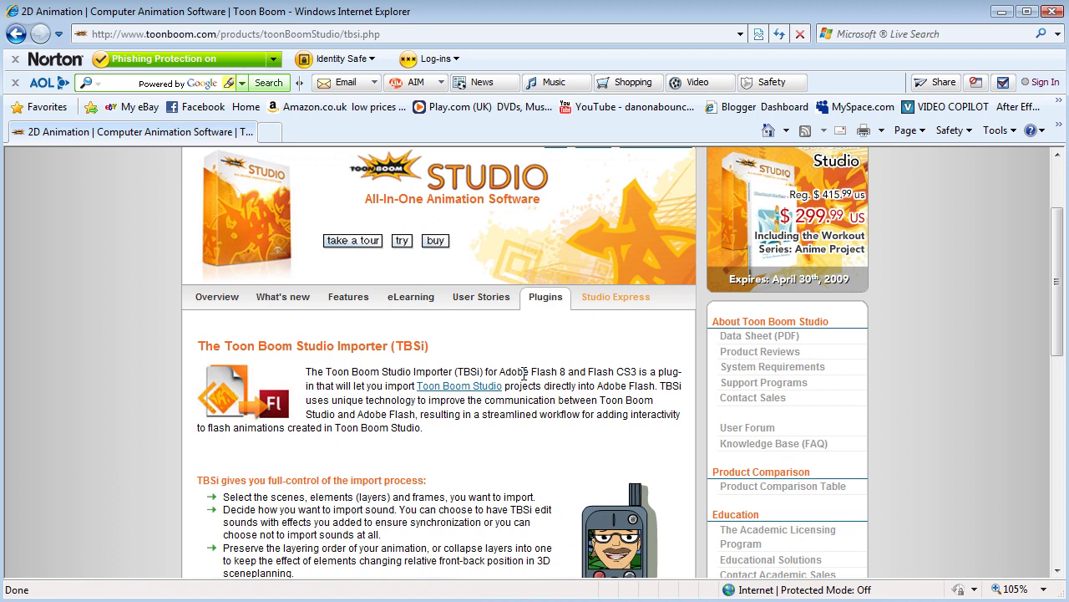
scroll(552, 409, down, 1)
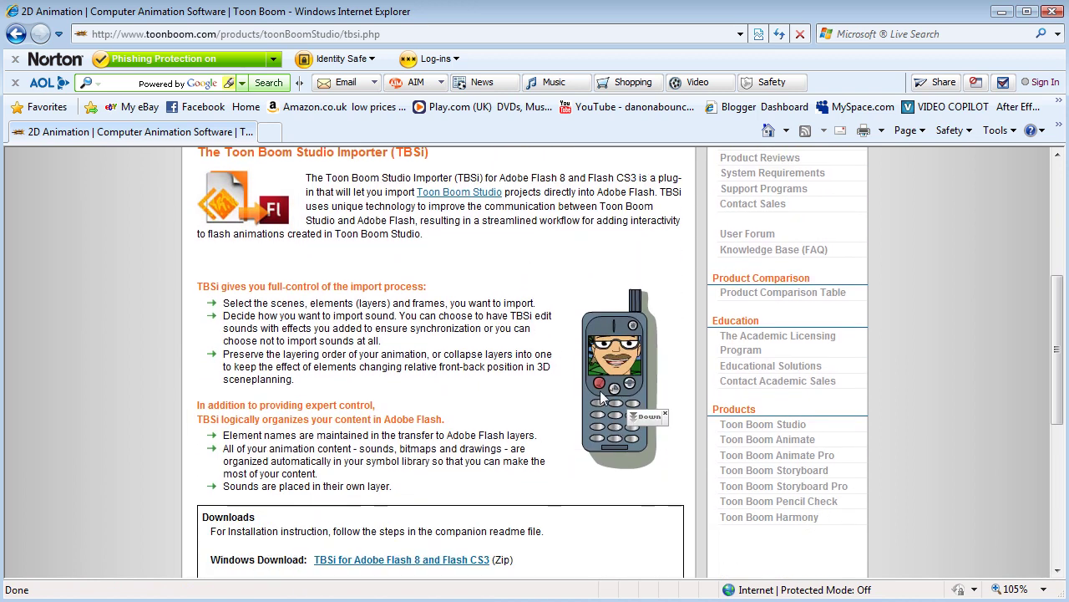
scroll(488, 327, up, 2)
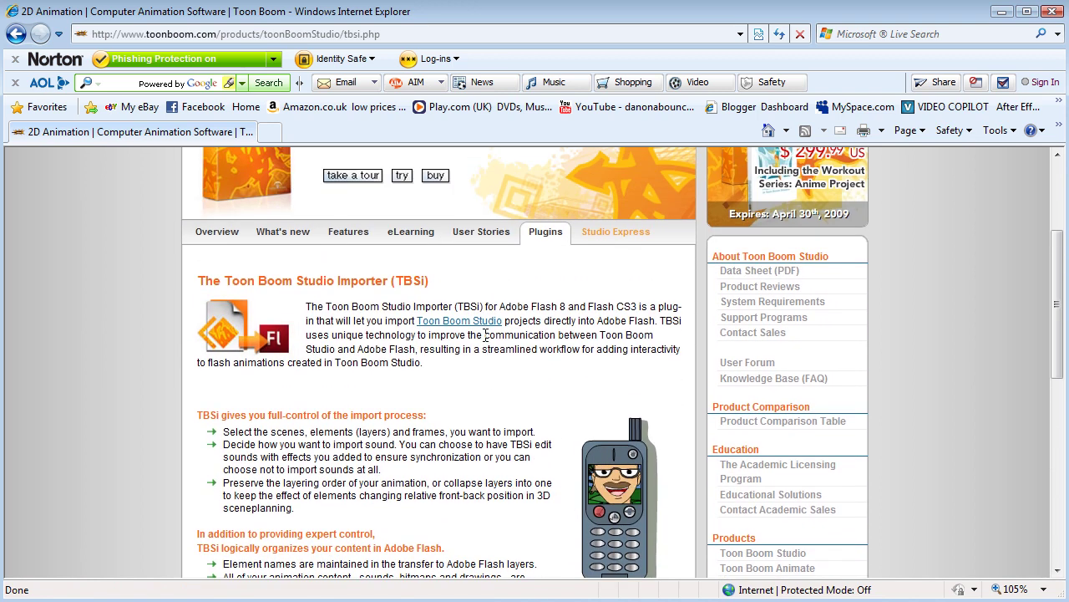
scroll(507, 370, down, 1)
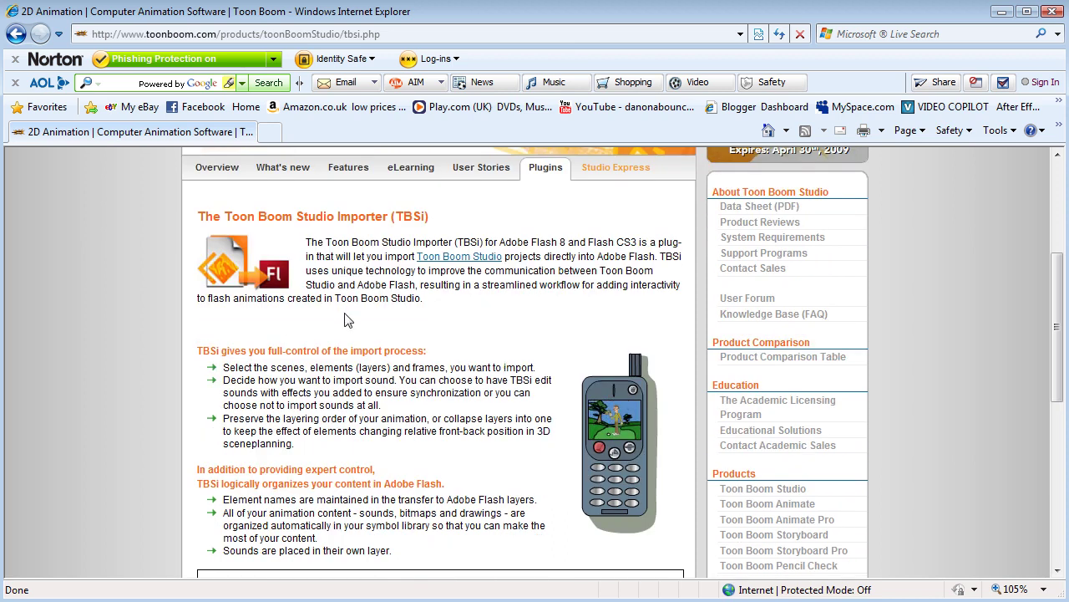
scroll(326, 301, up, 1)
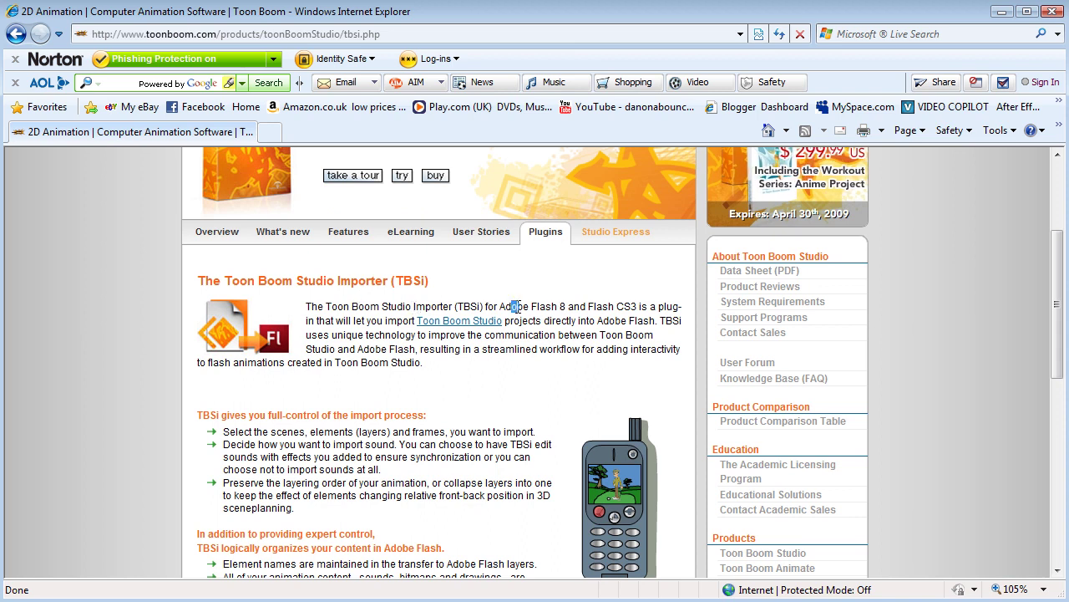
- Highlight 'Adobe Flash' in the description, then scroll down to the Downloads box
drag(516, 307, 563, 308)
click(539, 320)
scroll(569, 303, up, 1)
scroll(567, 318, down, 2)
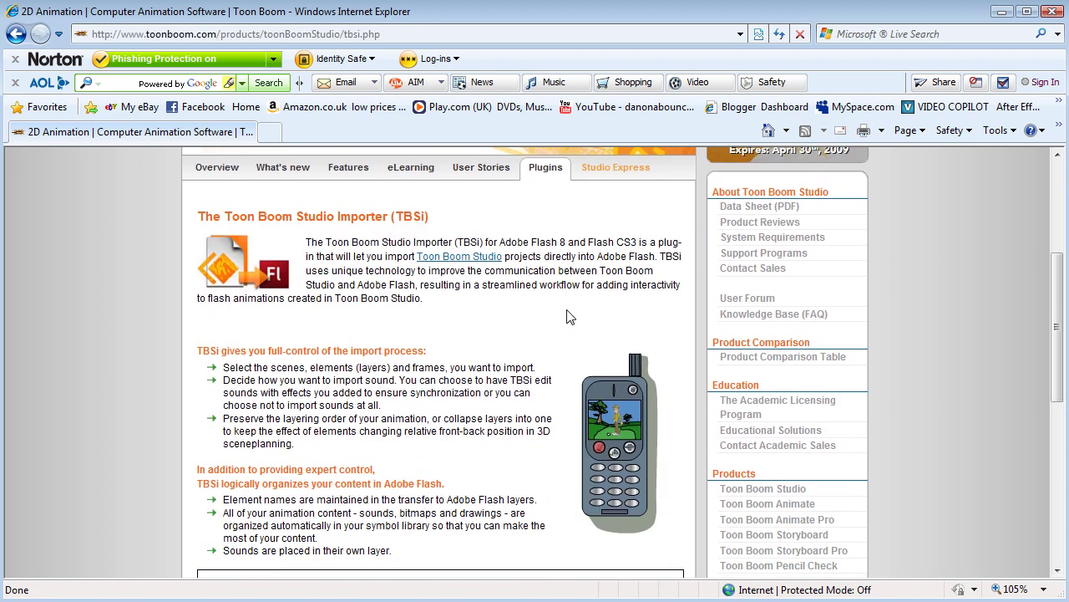
scroll(544, 334, down, 1)
scroll(501, 351, down, 2)
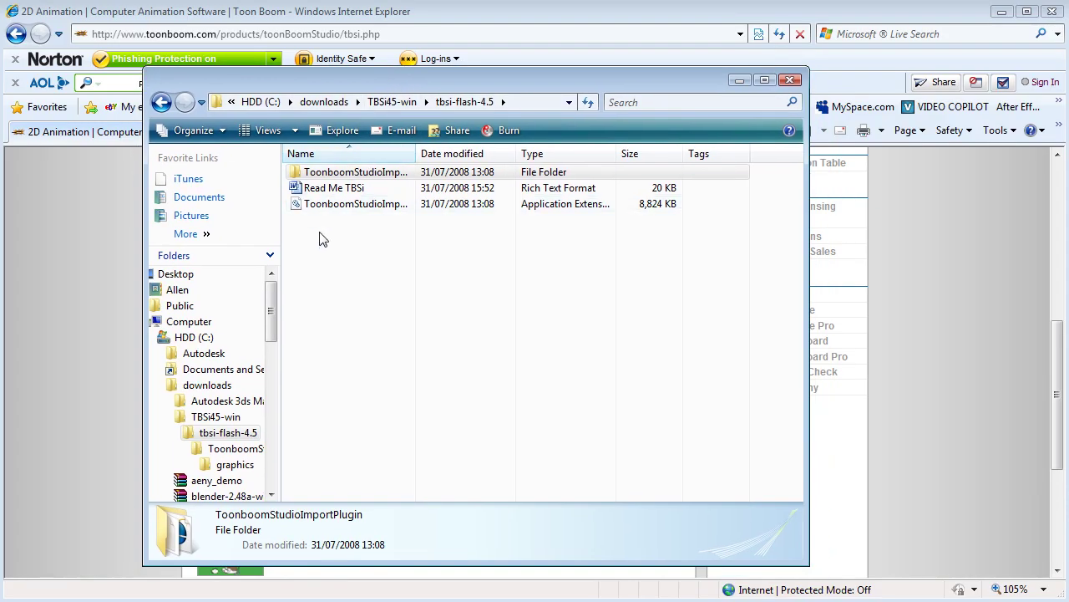
- Review ToonboomStudioImportPlugin.dll and its plugin folder in the extracted tbsi-flash-4.5 folder
click(328, 256)
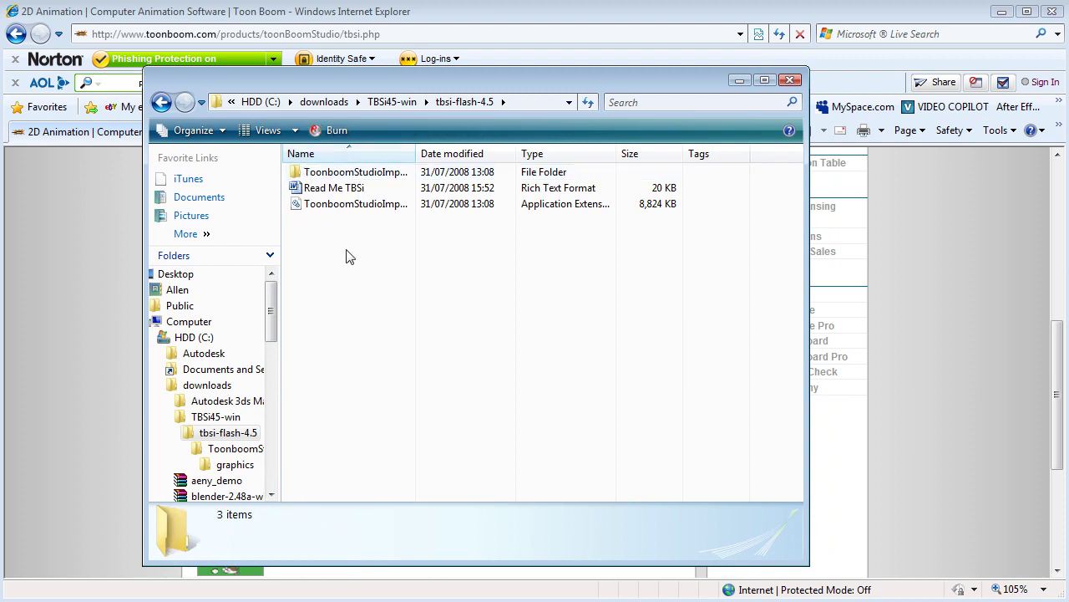
click(378, 209)
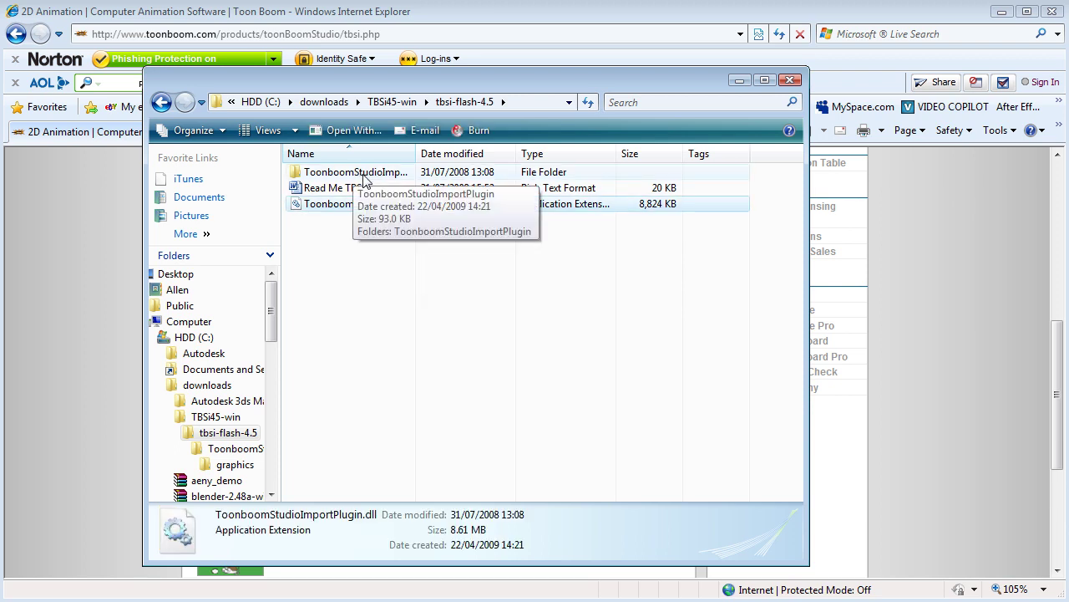
ctrl+click(355, 173)
click(374, 362)
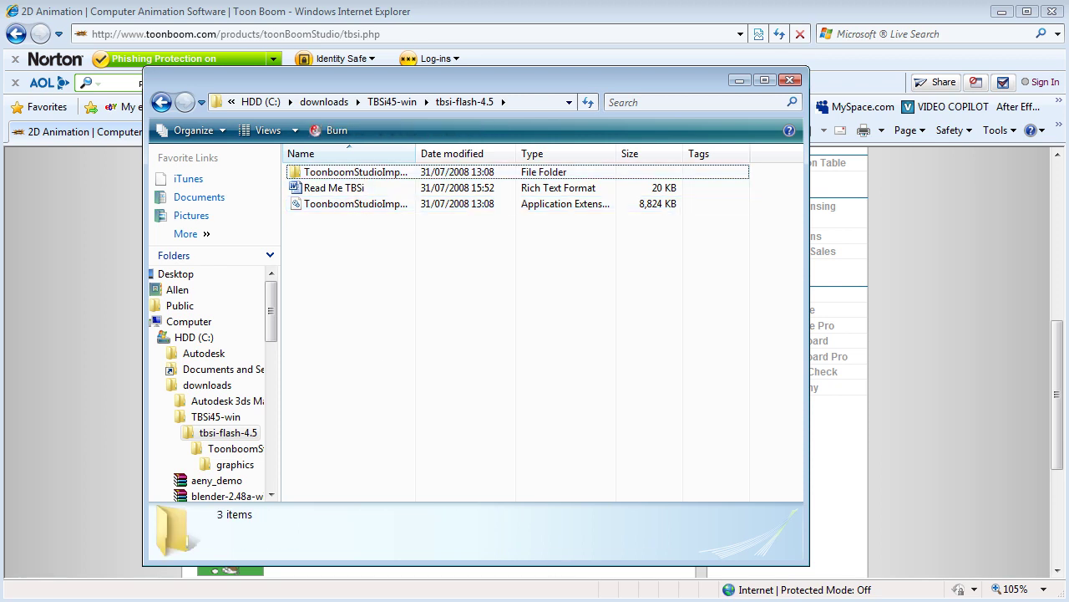
- Verify the Toon Boom importer files in Adobe Flash CS3\en\Configuration\Importers and minimise both windows
key(alt+Tab)
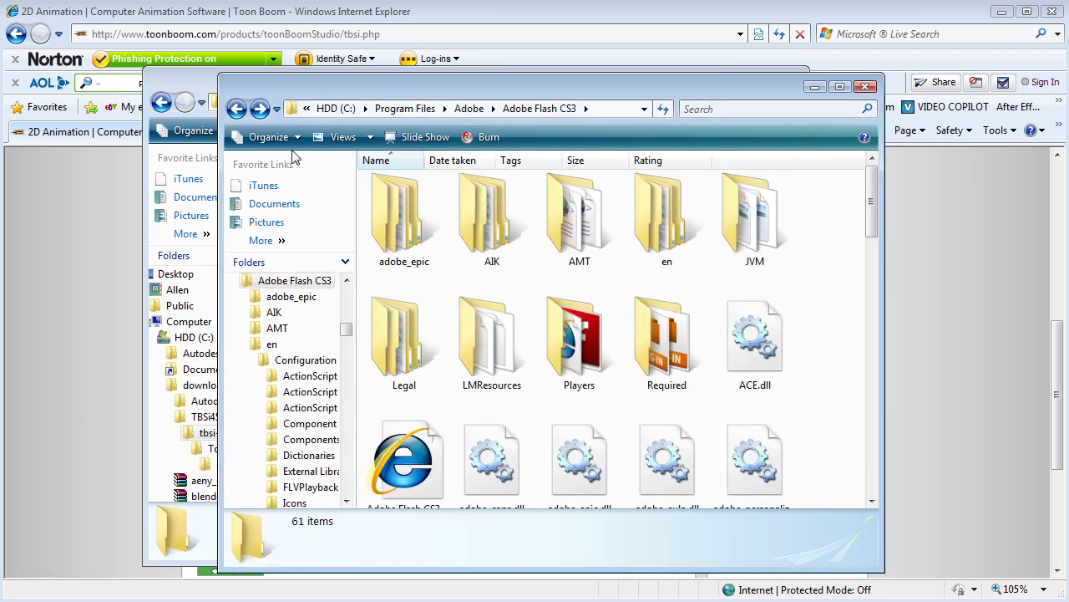
double_click(652, 208)
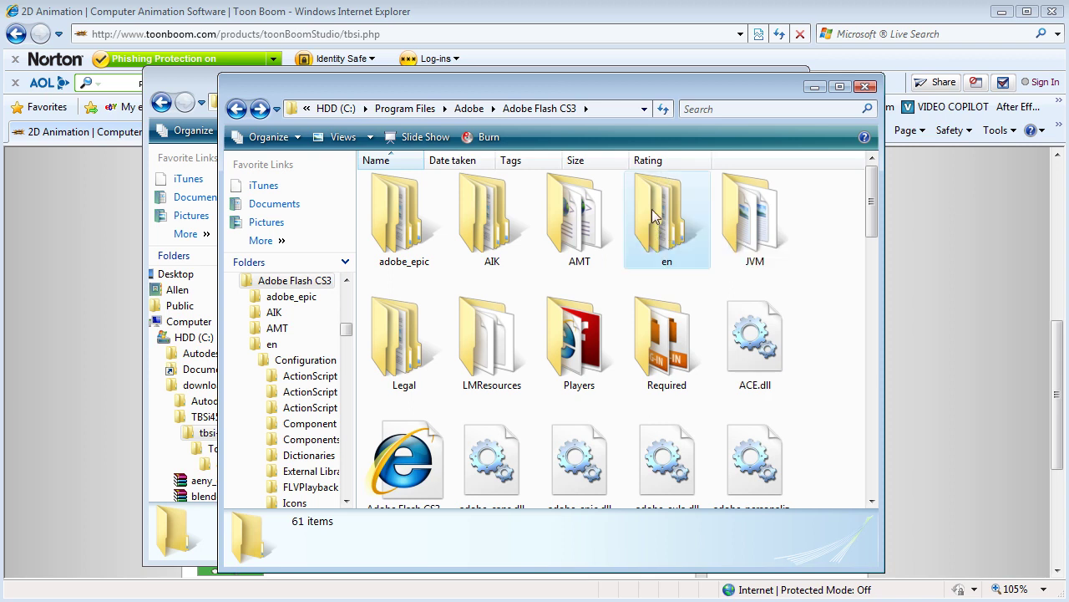
double_click(422, 222)
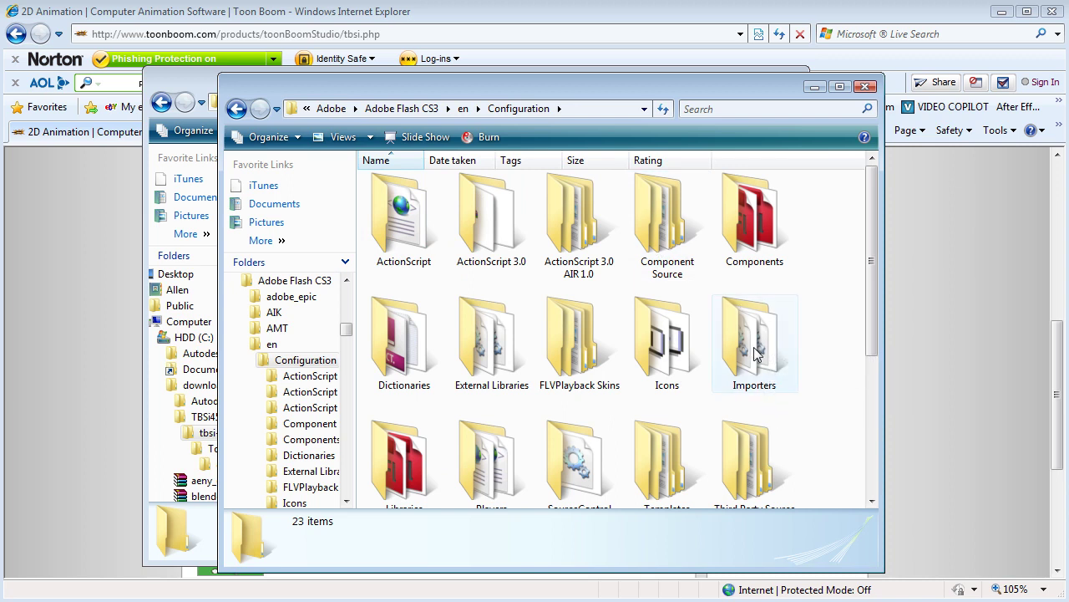
double_click(752, 350)
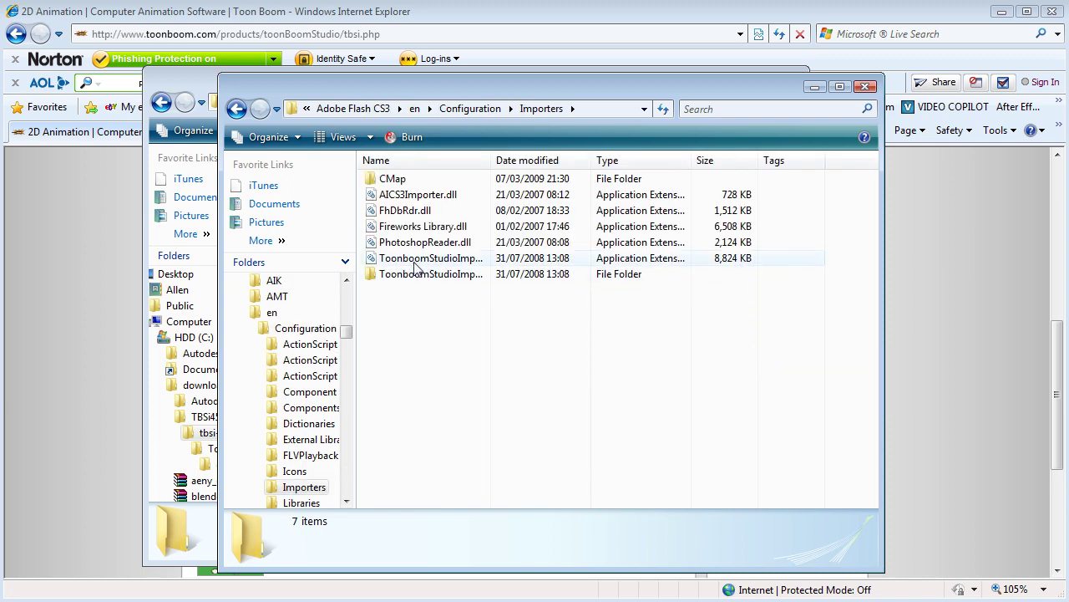
click(413, 274)
shift+click(413, 258)
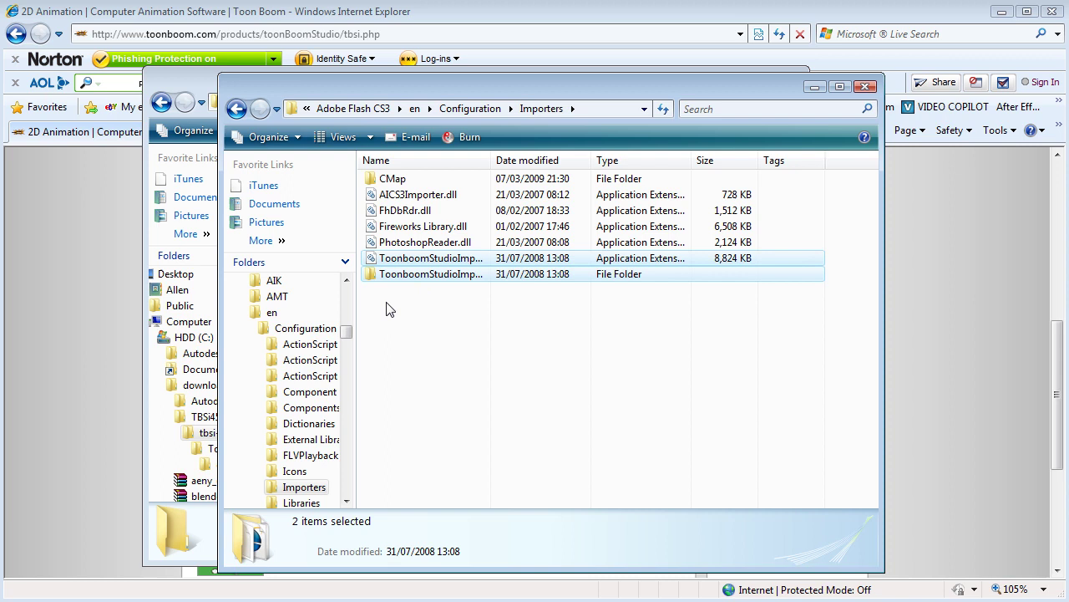
click(433, 304)
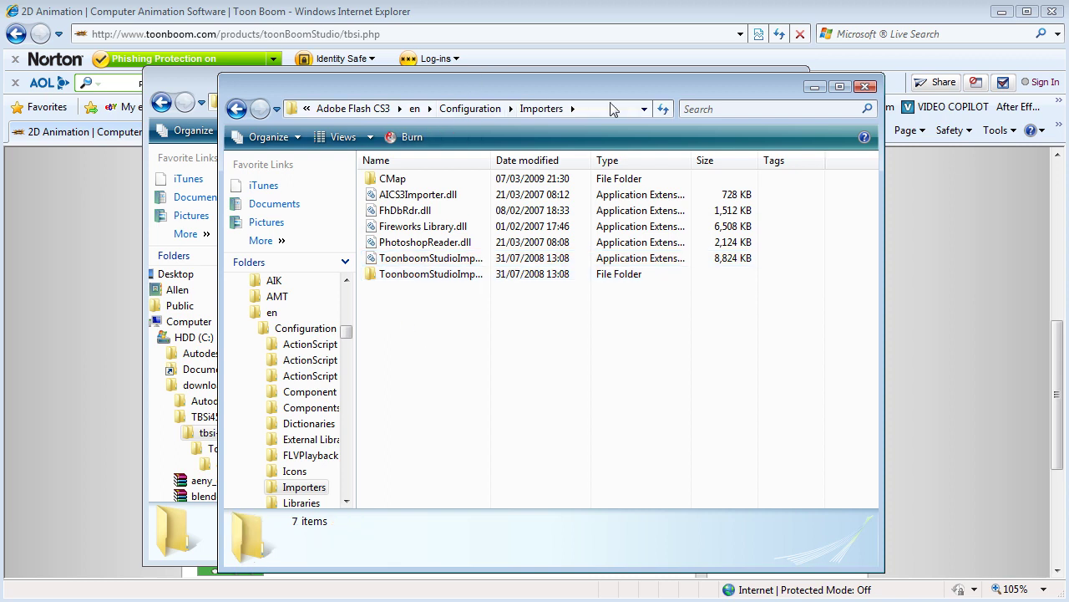
click(815, 86)
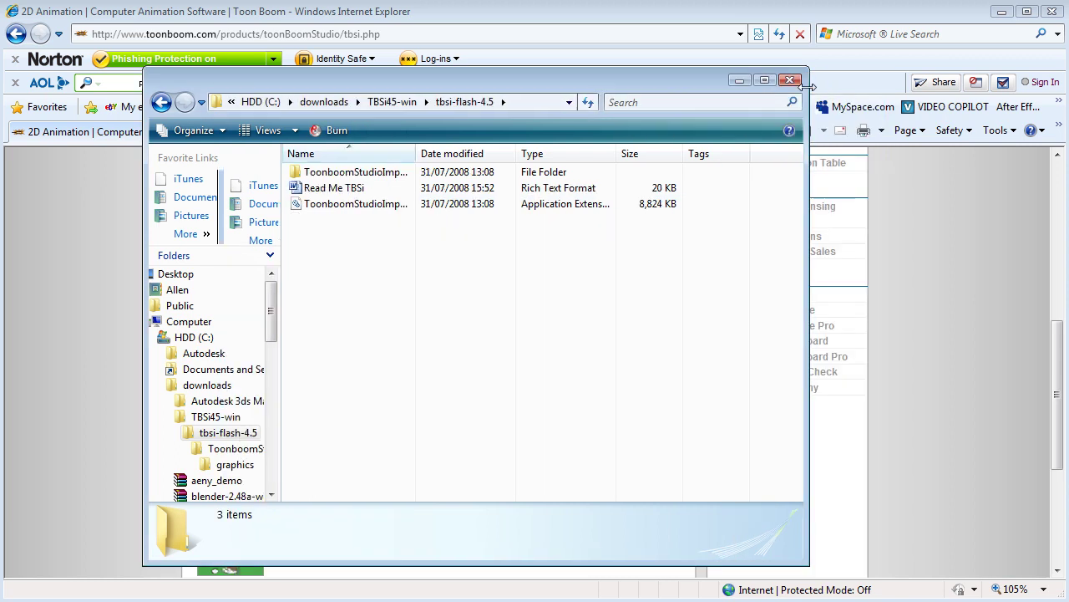
click(739, 81)
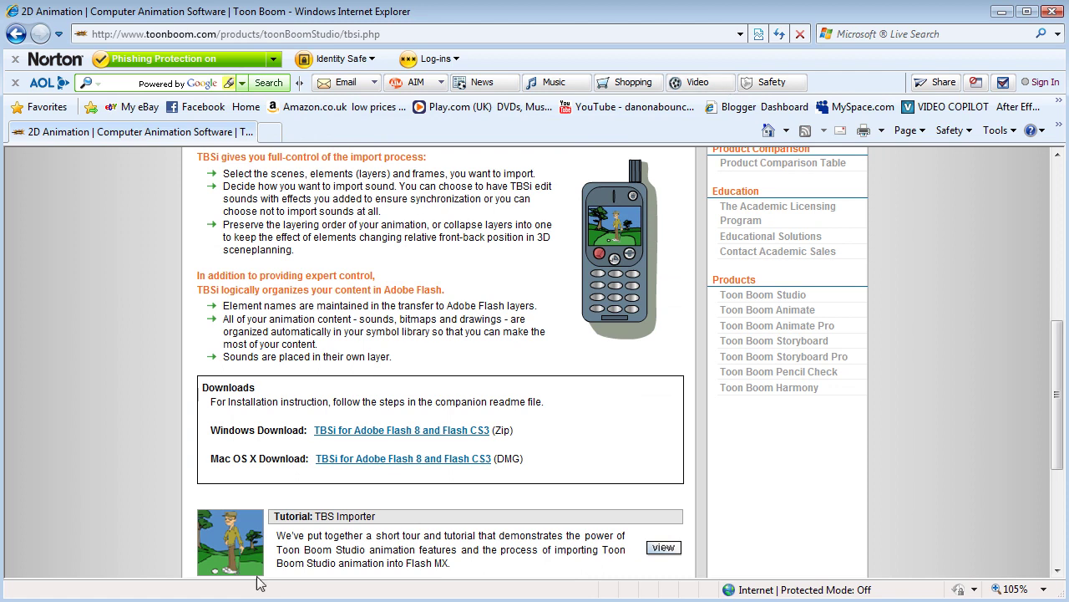
- Create a new ActionScript 3.0 Flash file in Flash CS3
key(alt+Tab)
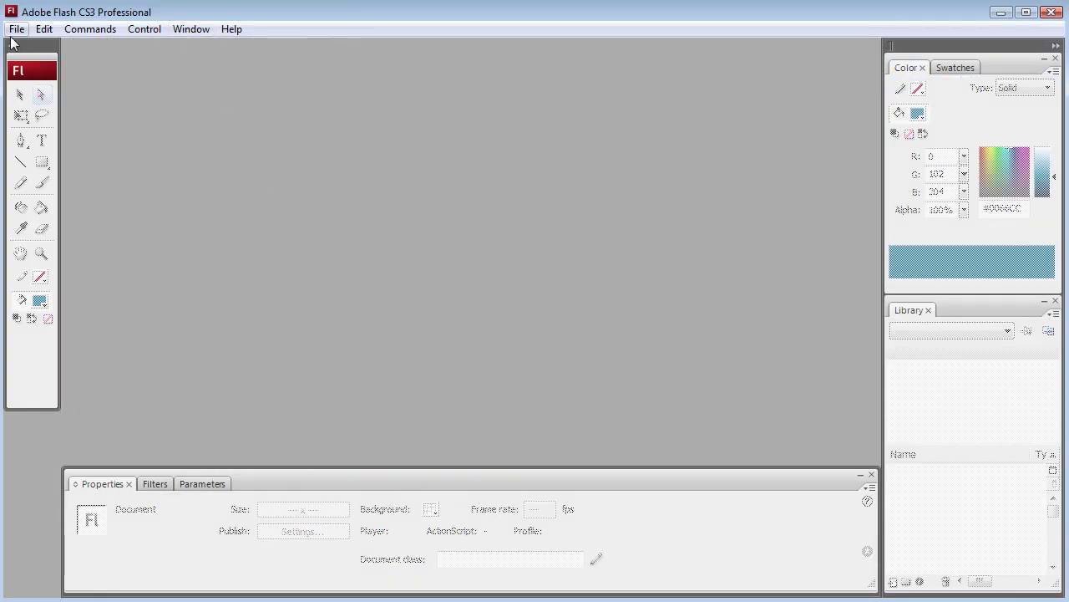
click(17, 30)
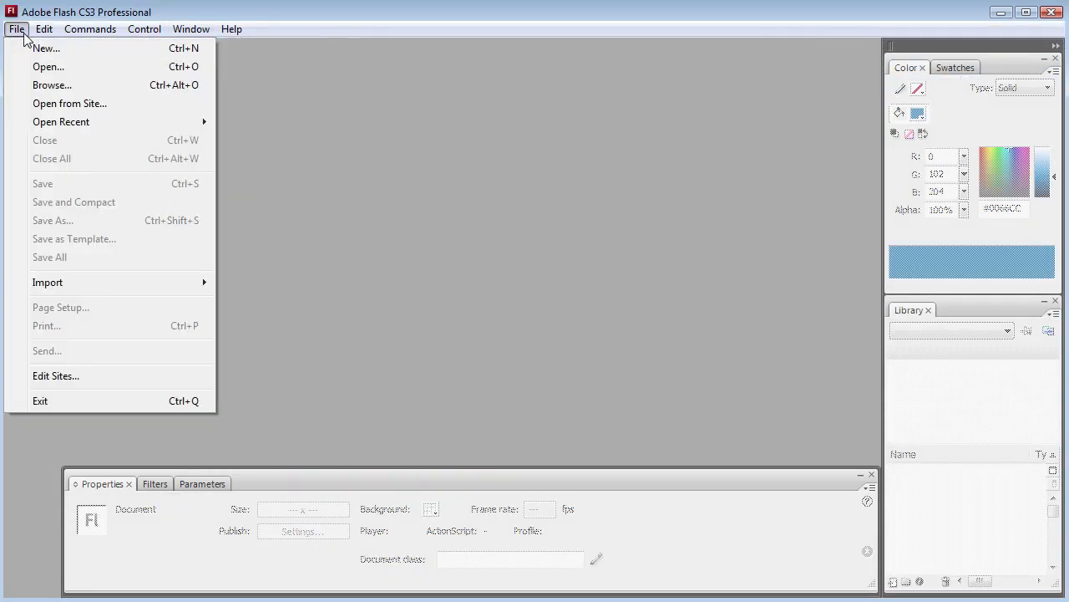
click(22, 52)
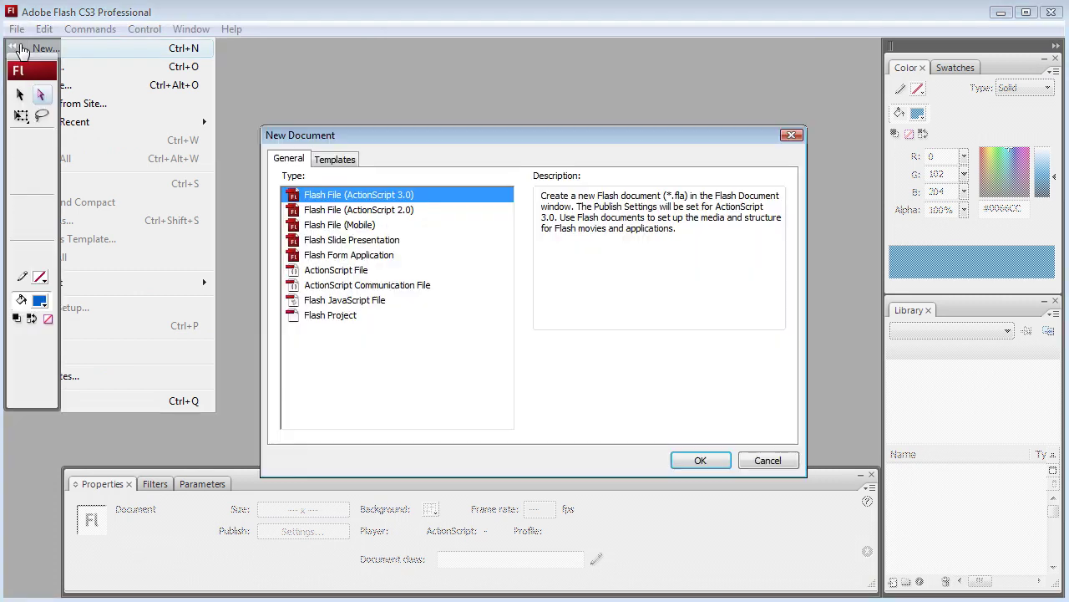
click(704, 465)
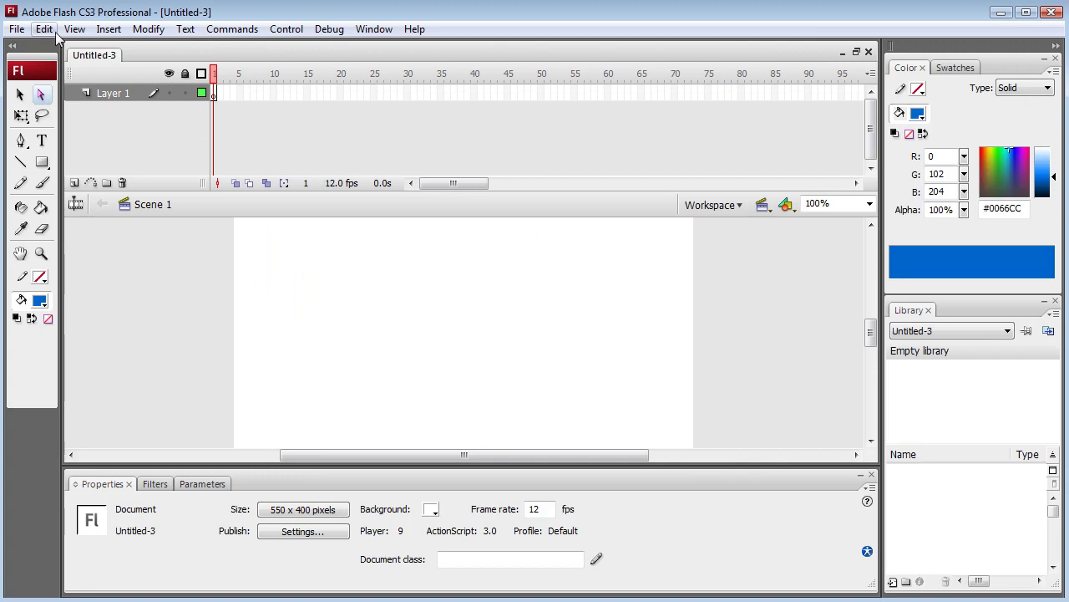
- Use Import to Stage and select the Fire project file
click(17, 30)
mouse_move(73, 321)
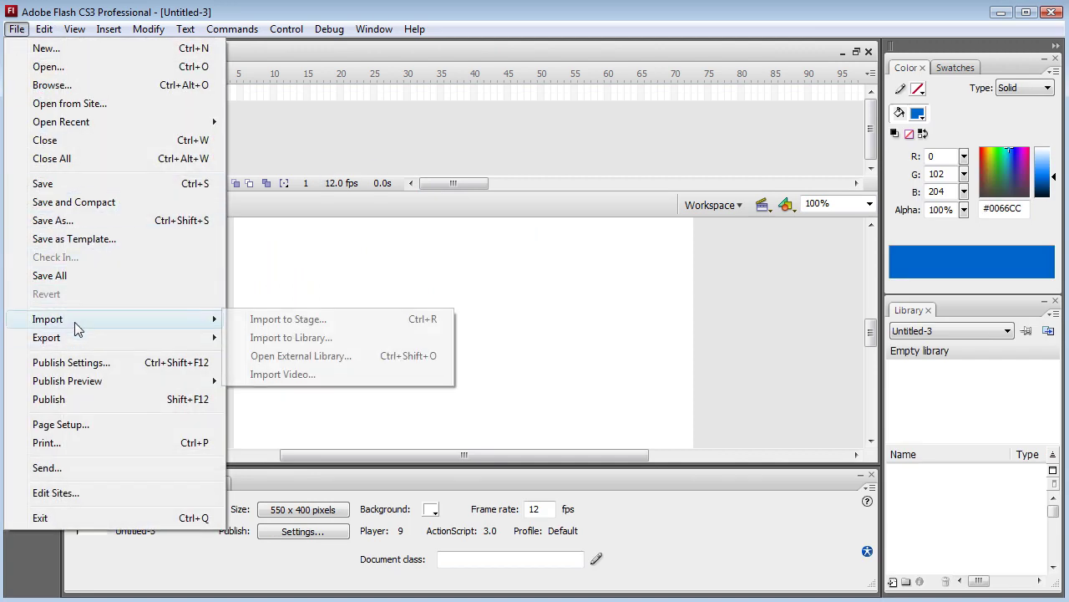
click(278, 321)
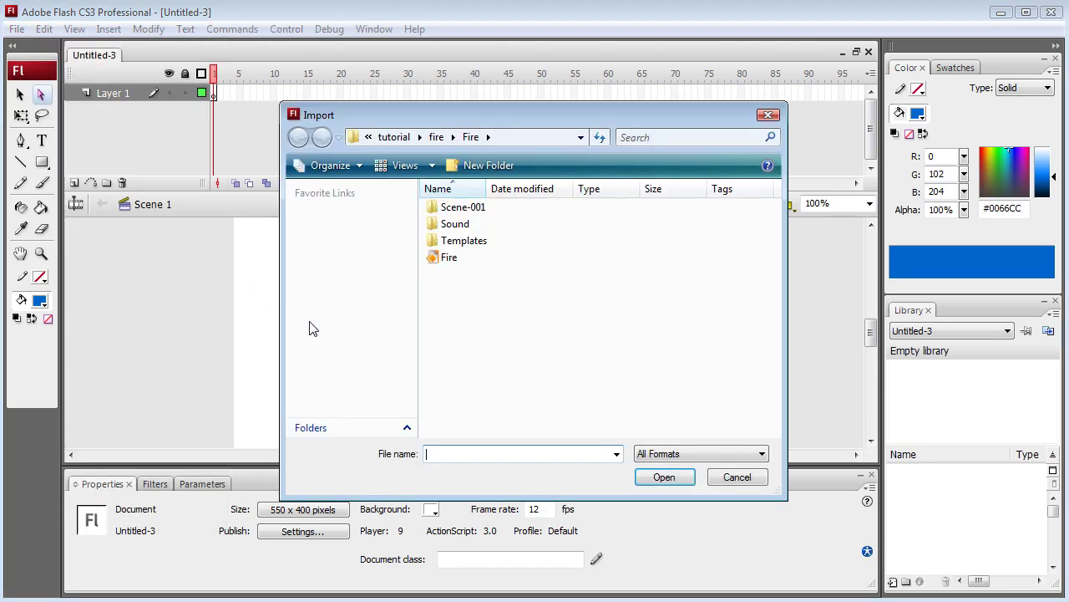
drag(372, 117, 64, 394)
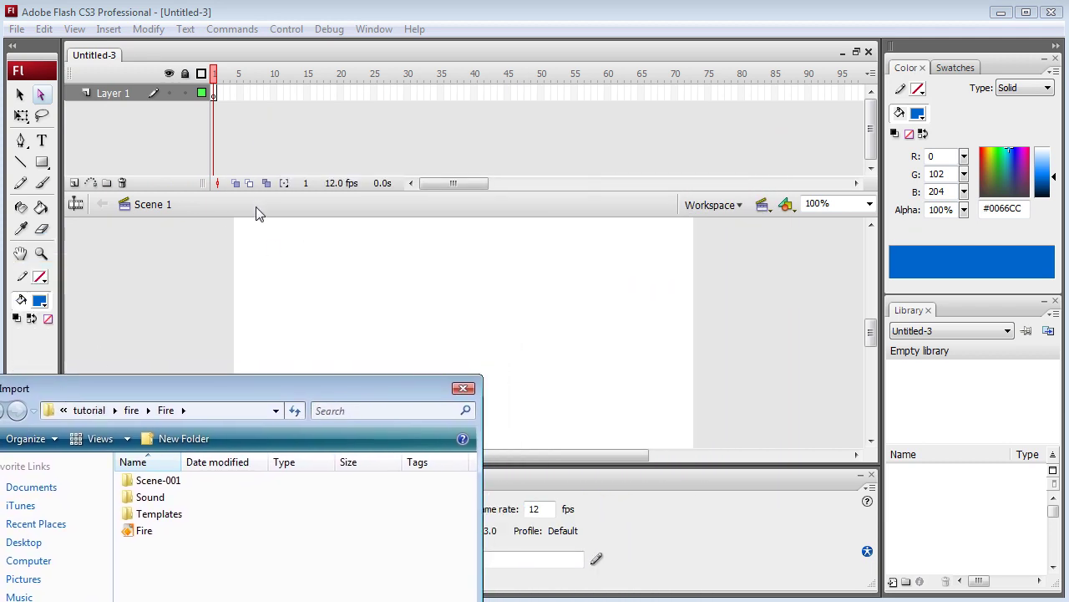
drag(259, 394, 406, 108)
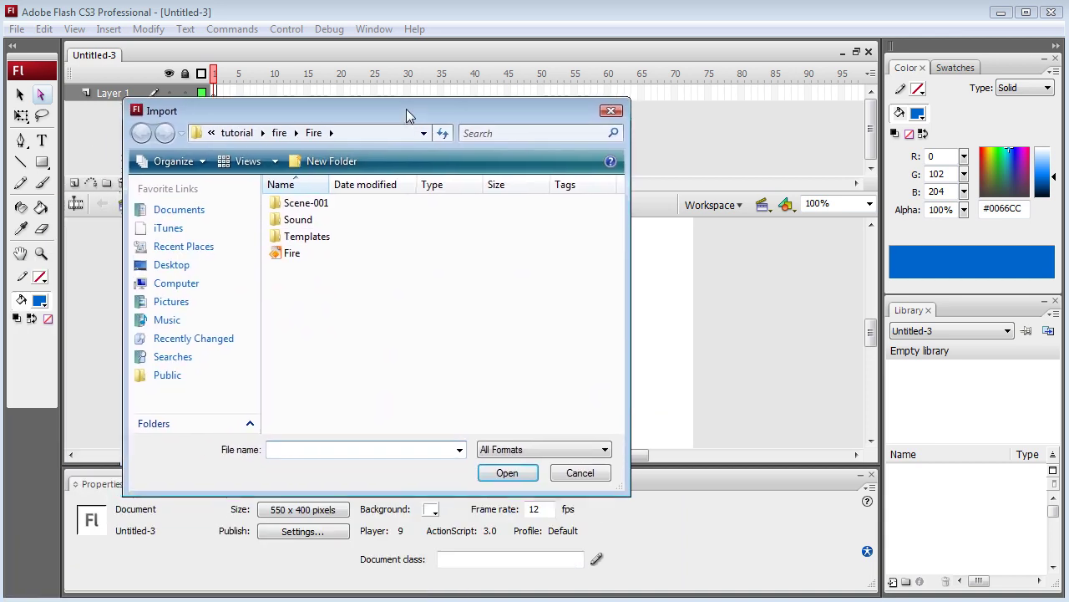
click(297, 252)
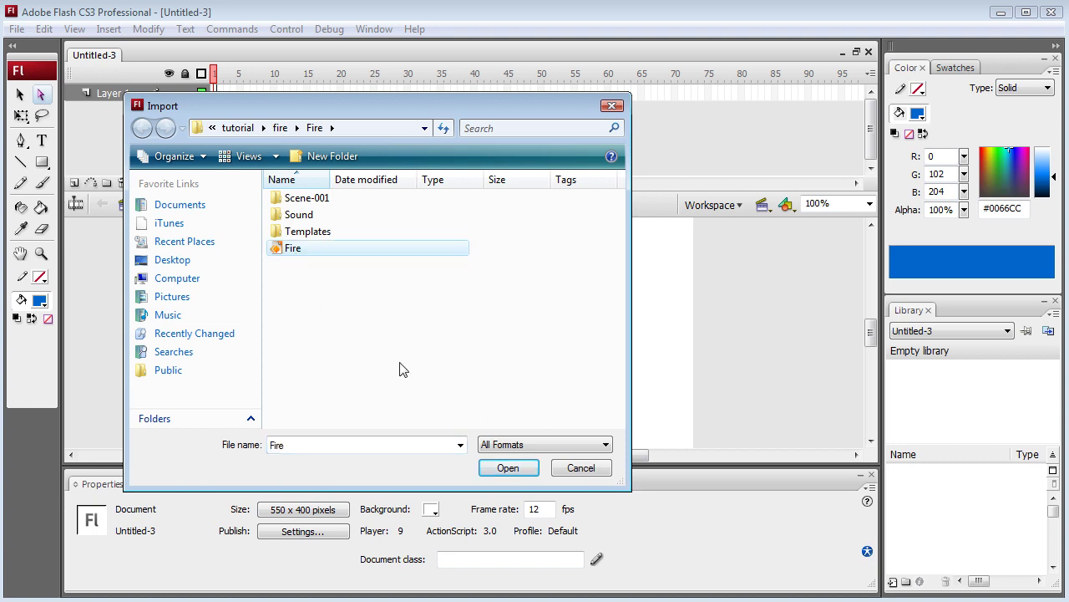
- Import Fire with all elements, composition layer order and Preserve layers enabled
click(507, 467)
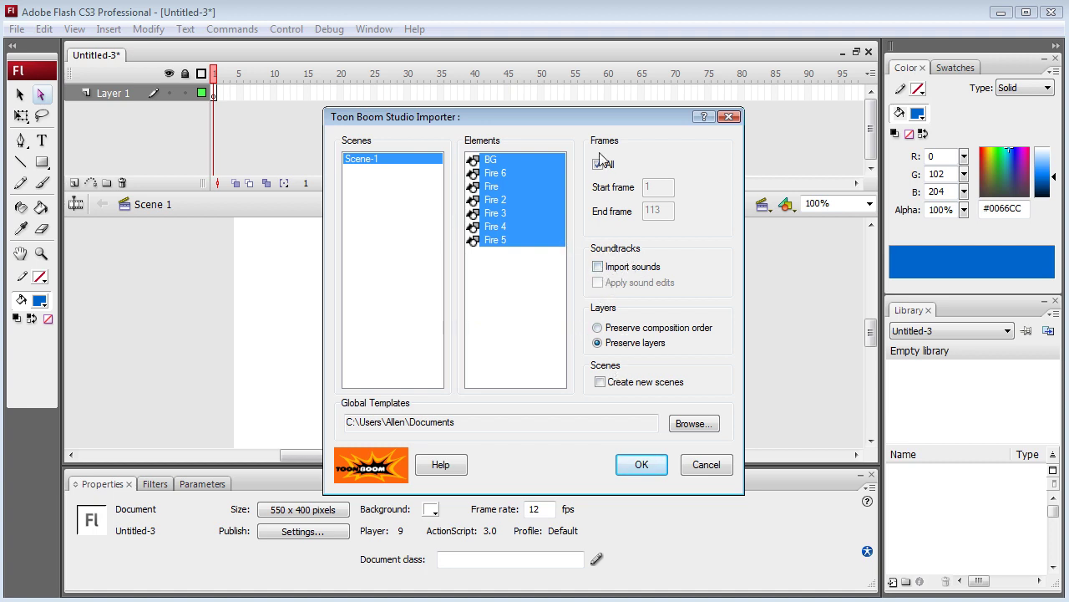
click(600, 330)
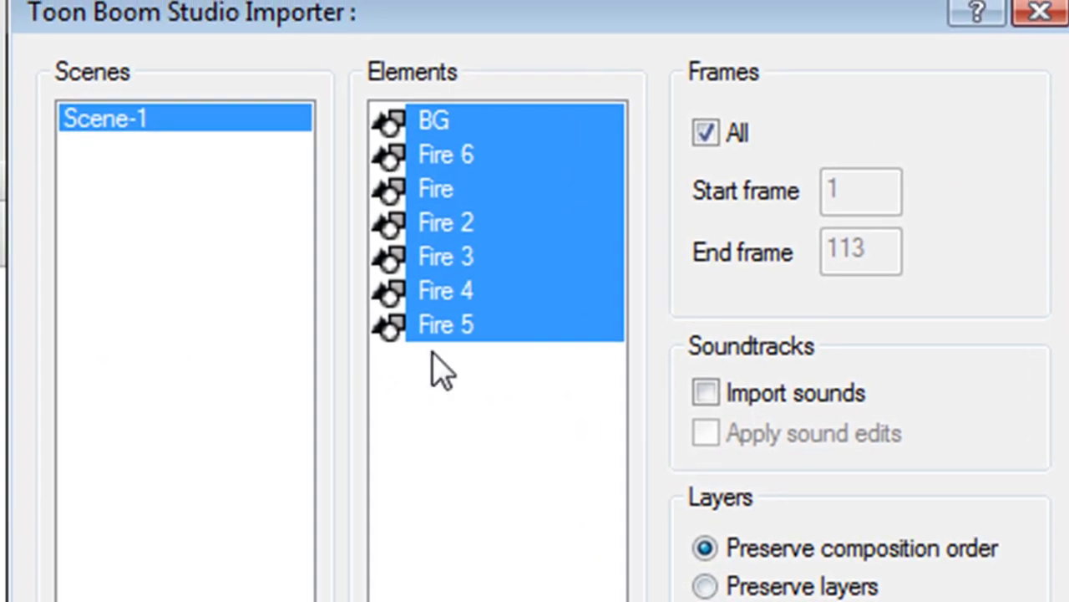
click(705, 586)
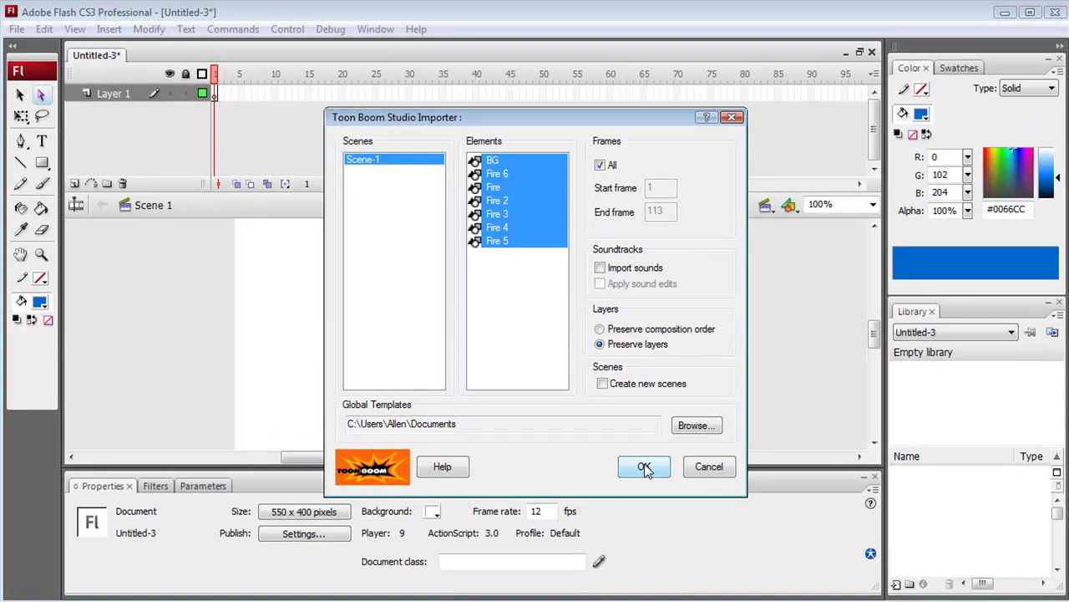
click(741, 455)
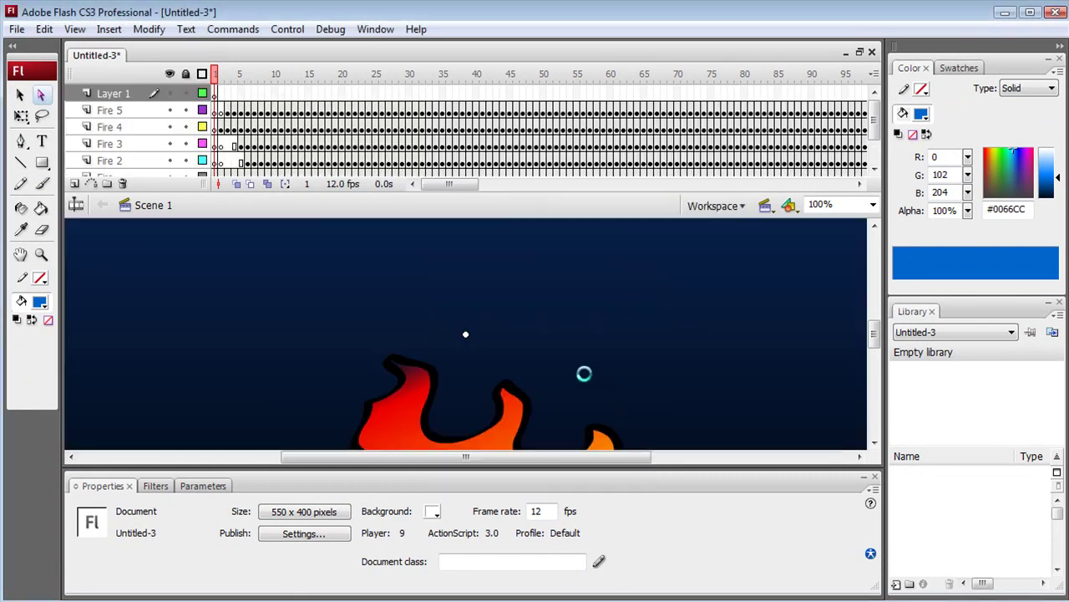
- Zoom out to fit the stage and scrub frames 11–46, revealing layers Fire 6 and BG
click(283, 75)
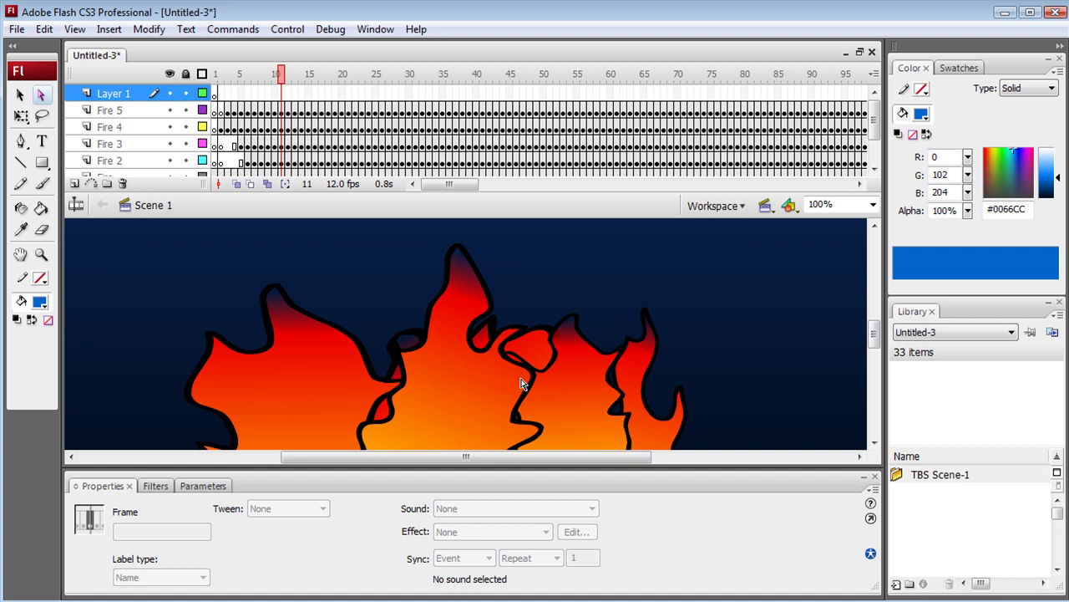
key(ctrl+minus)
key(ctrl+minus)
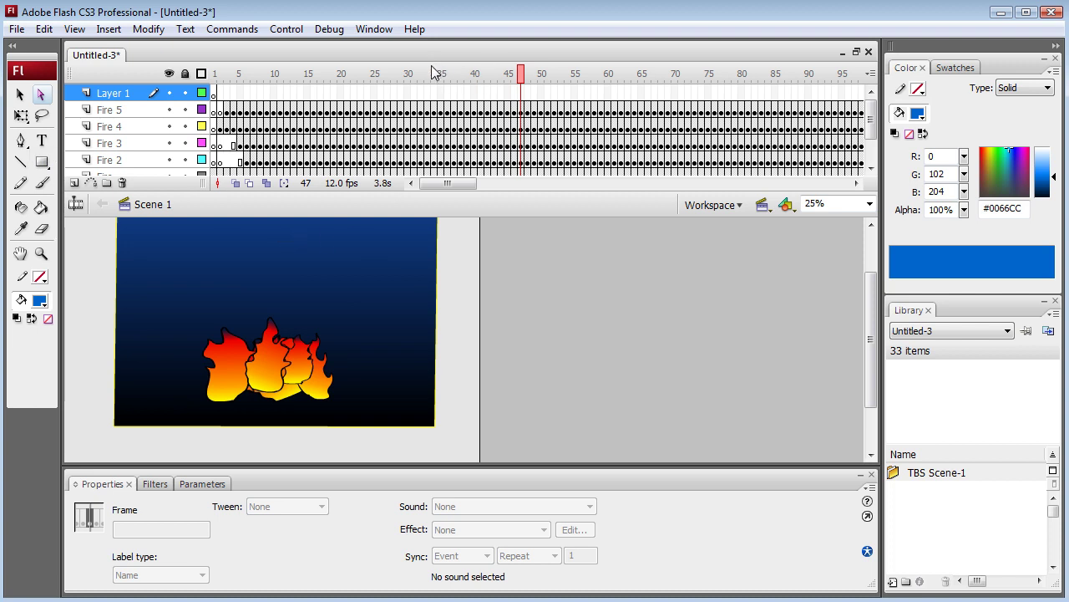
click(337, 77)
drag(337, 76, 508, 73)
click(870, 143)
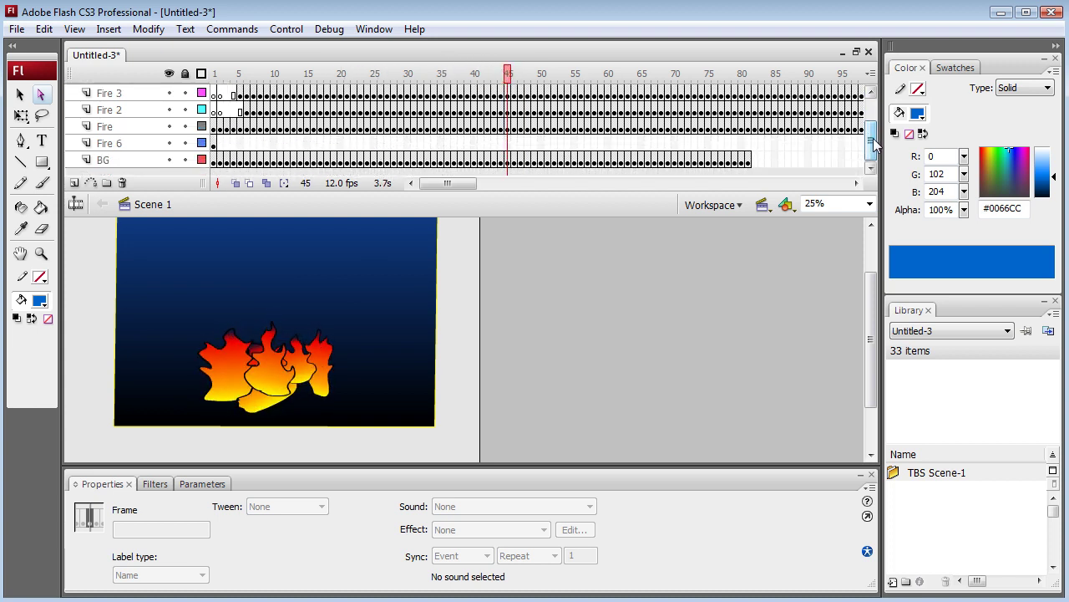
click(384, 74)
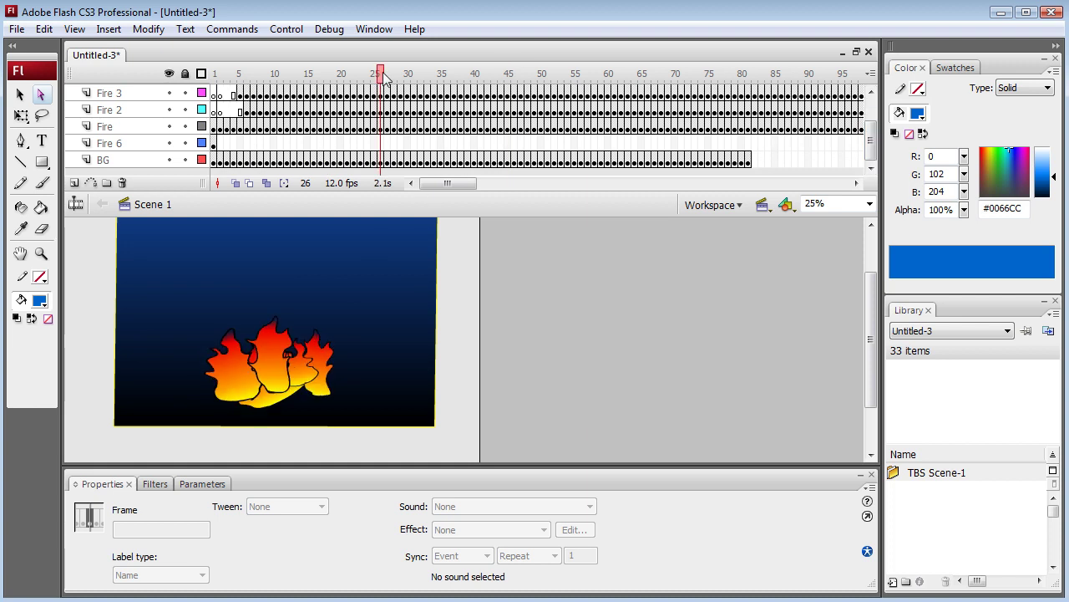
mouse_move(384, 74)
mouse_down()
mouse_move(334, 71)
mouse_move(386, 62)
mouse_up()
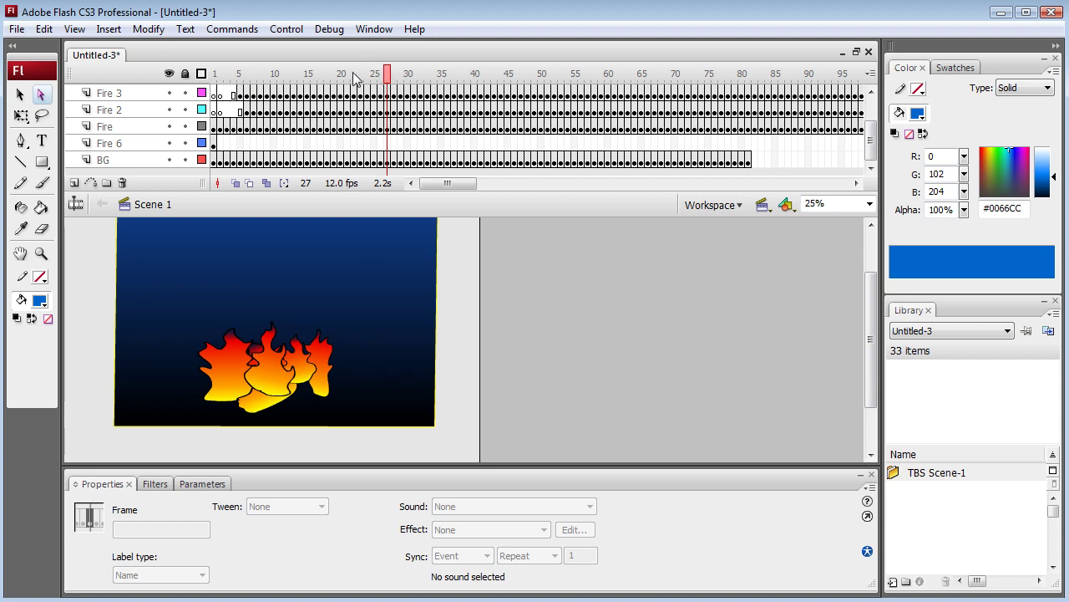